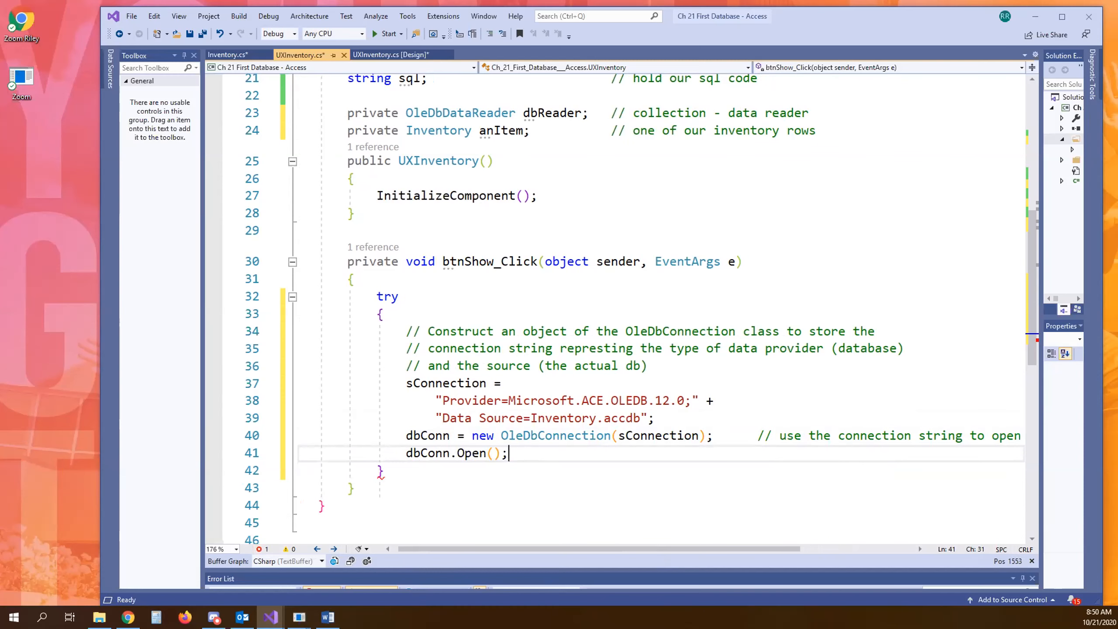
Follow the try block in btnShow_Click with a catch (System.Exception exc) block that assigns exc.Message to lblMessage.Text.
scroll(694, 323, down, 1)
scroll(694, 323, down, 1)
click(434, 384)
click(434, 368)
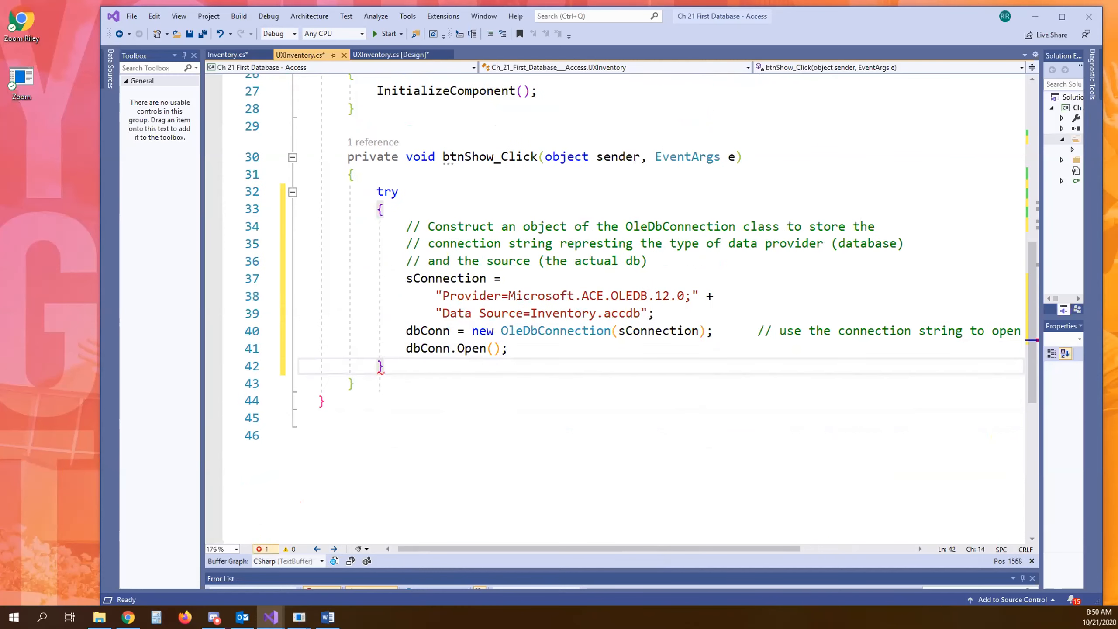
key(Return)
text(catch (System.Exception exc))
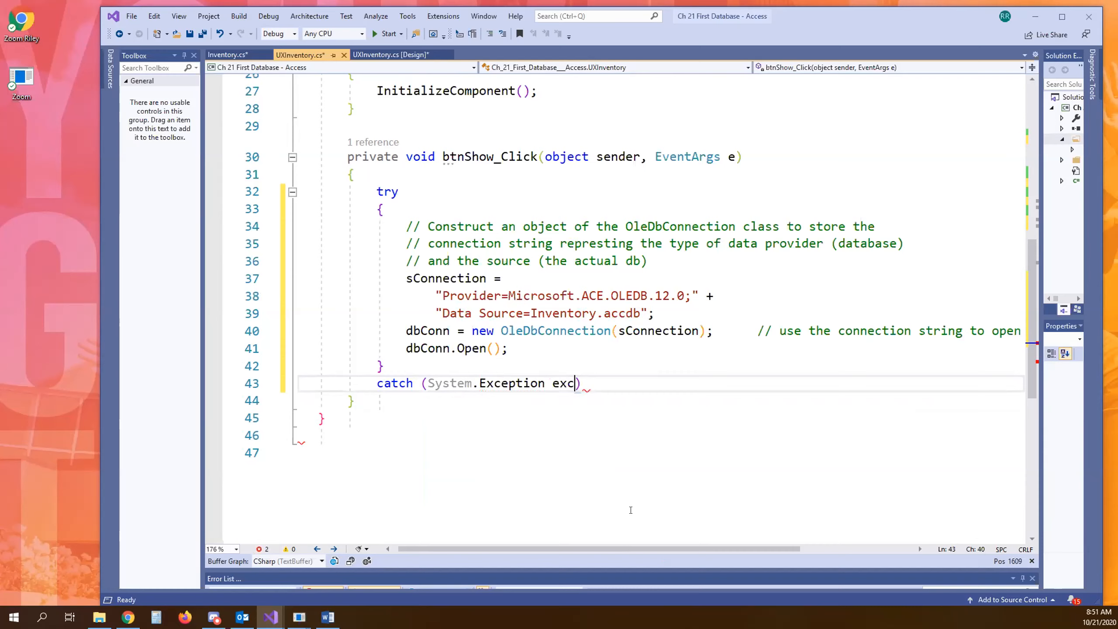
key(Return)
text({)
key(Return)
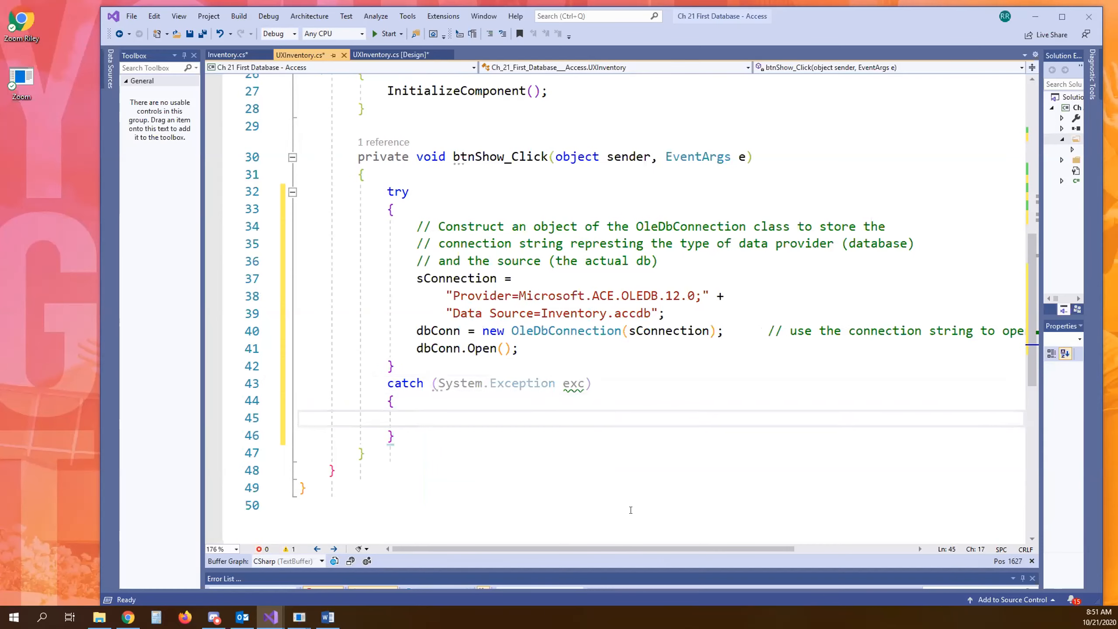
text(lblMessage.Text = exc.Message;)
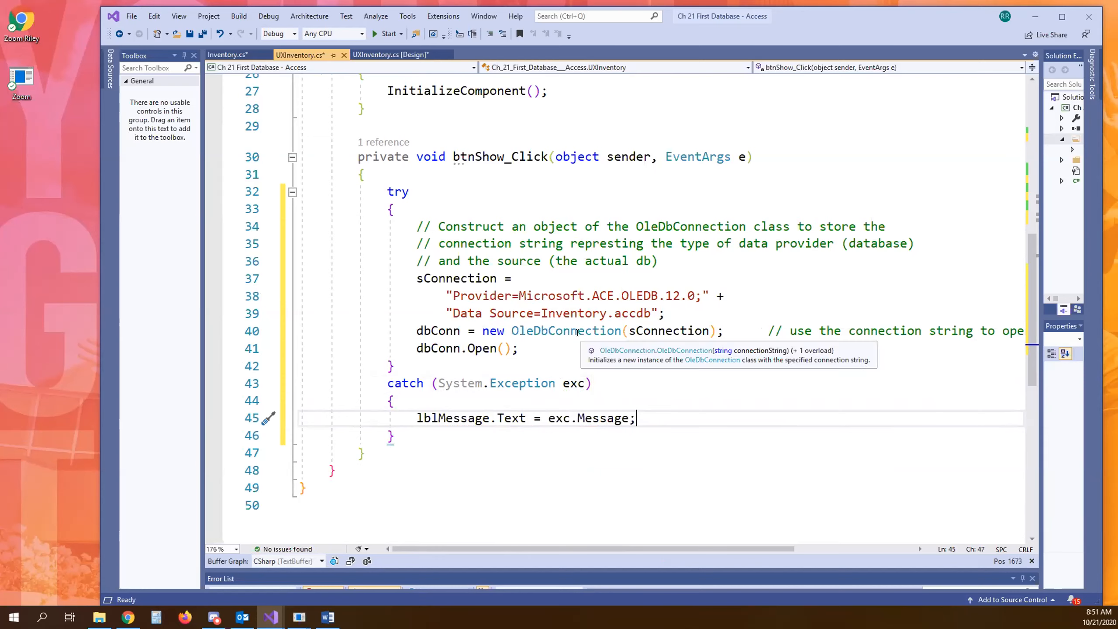
Widen the Solution Explorer pane and test the Show function in a debug run of the inventory form, closing the form at the end.
drag(1042, 265, 906, 264)
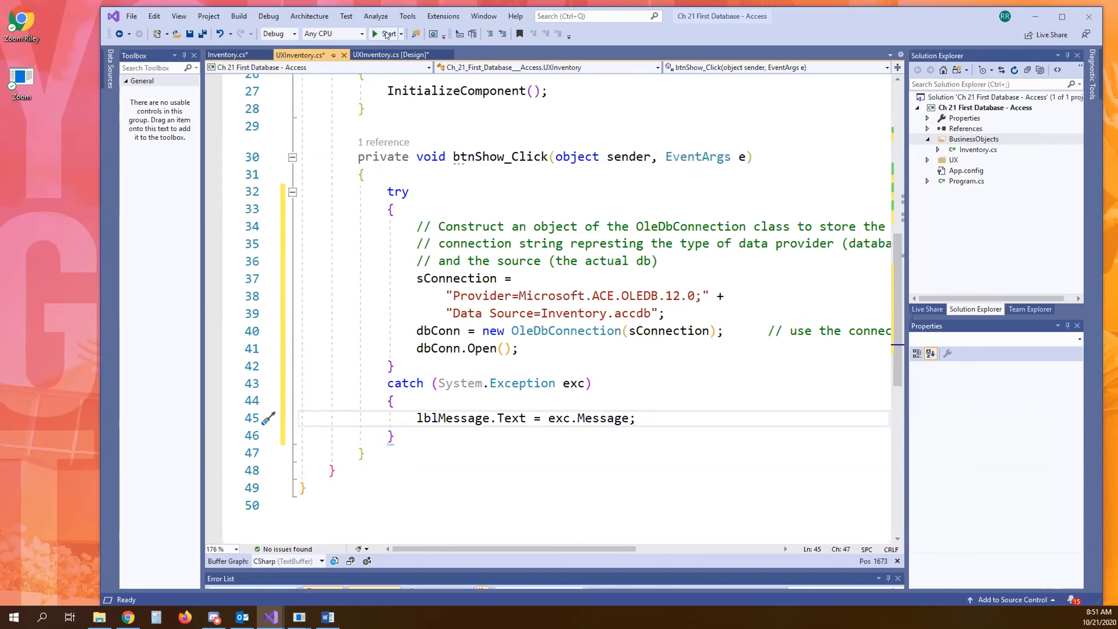
click(388, 34)
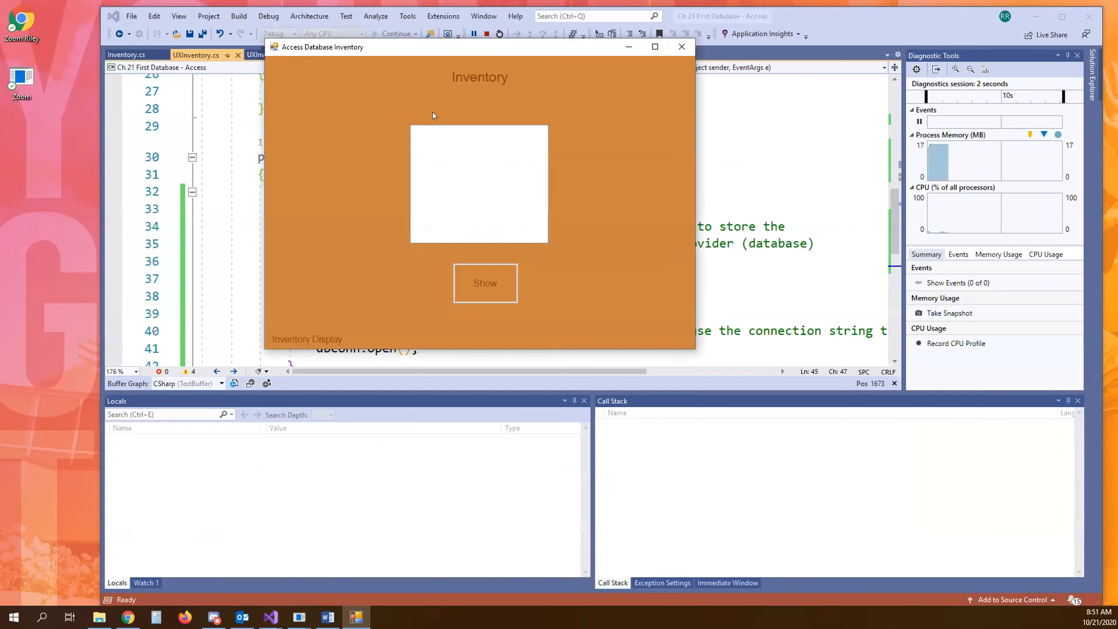
click(497, 282)
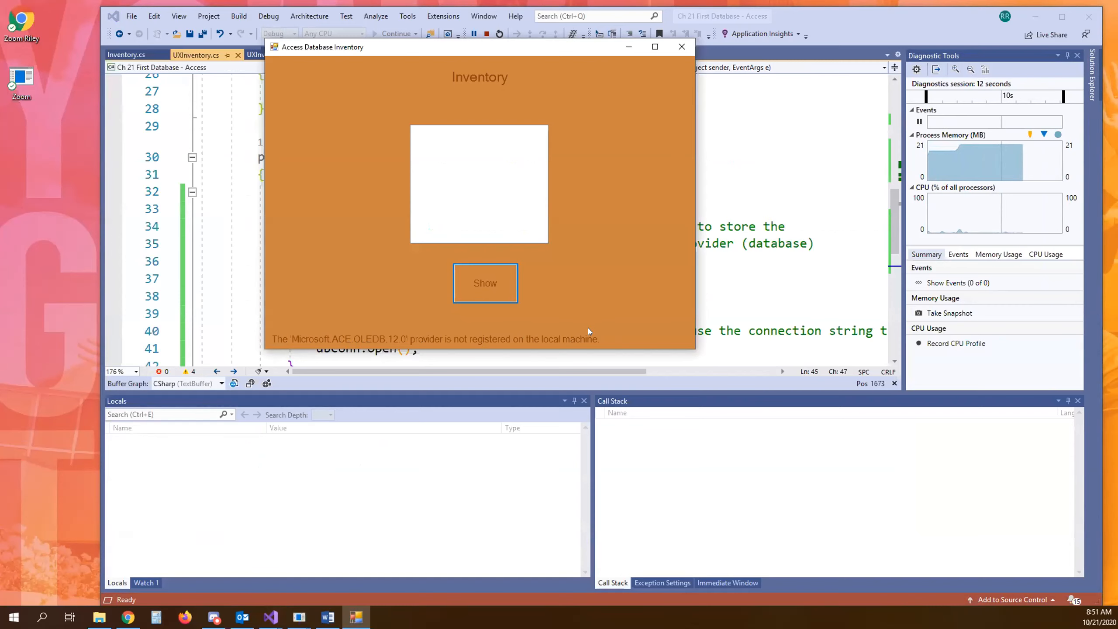
click(678, 44)
Switch to Chrome, search the web for "the ole db provider is not registered" and read the Stack Overflow question's accepted answer.
click(127, 617)
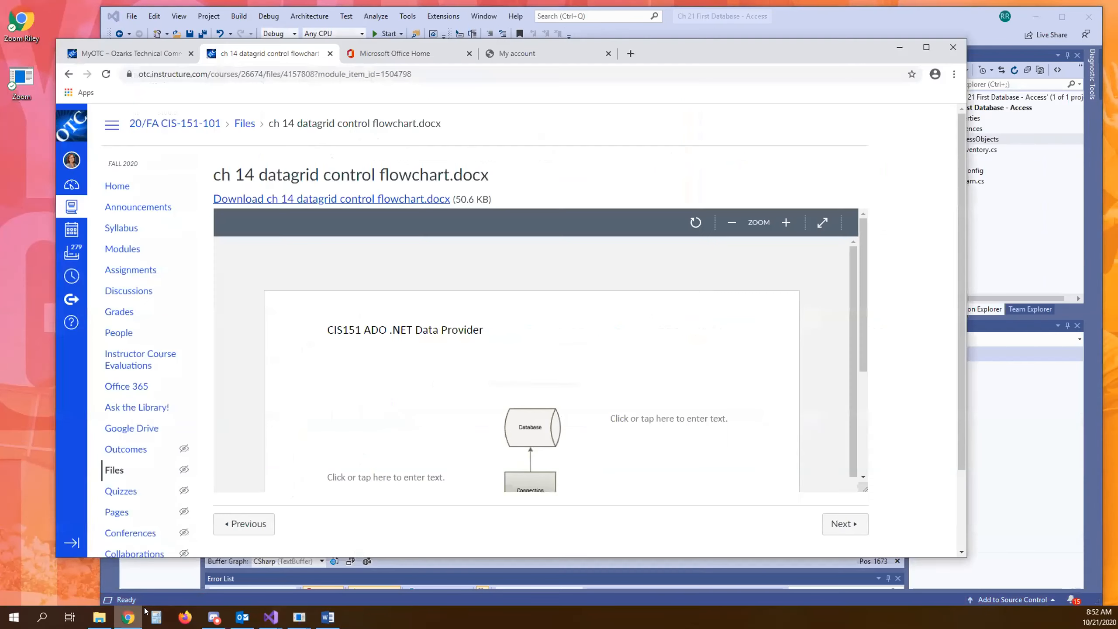
click(634, 53)
text(the ole db provider is not registered)
key(Return)
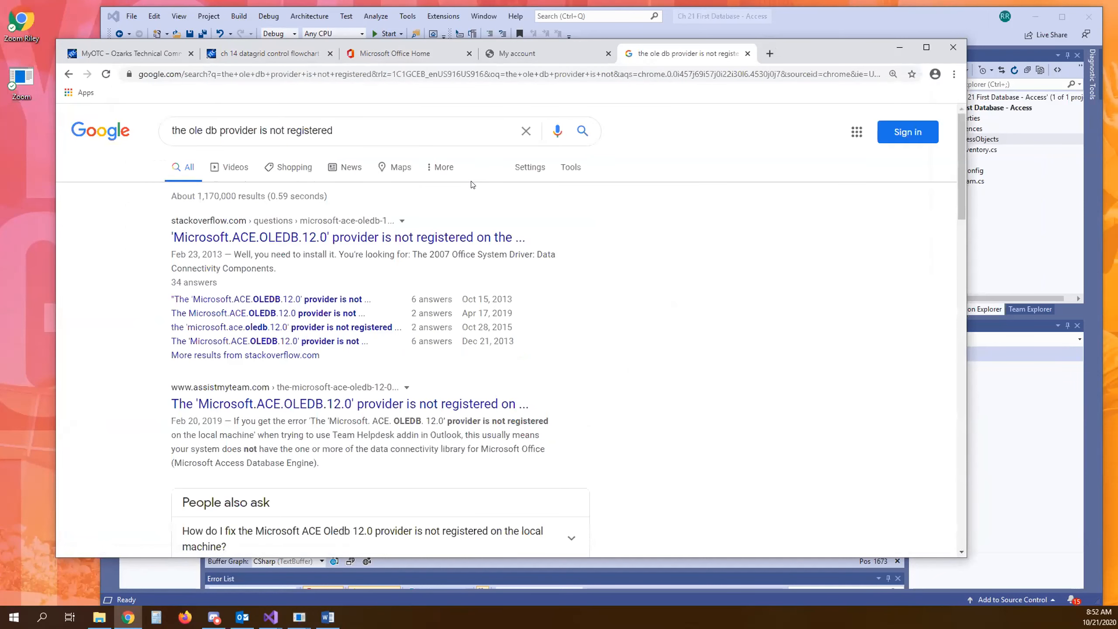
click(348, 237)
scroll(595, 331, down, 10)
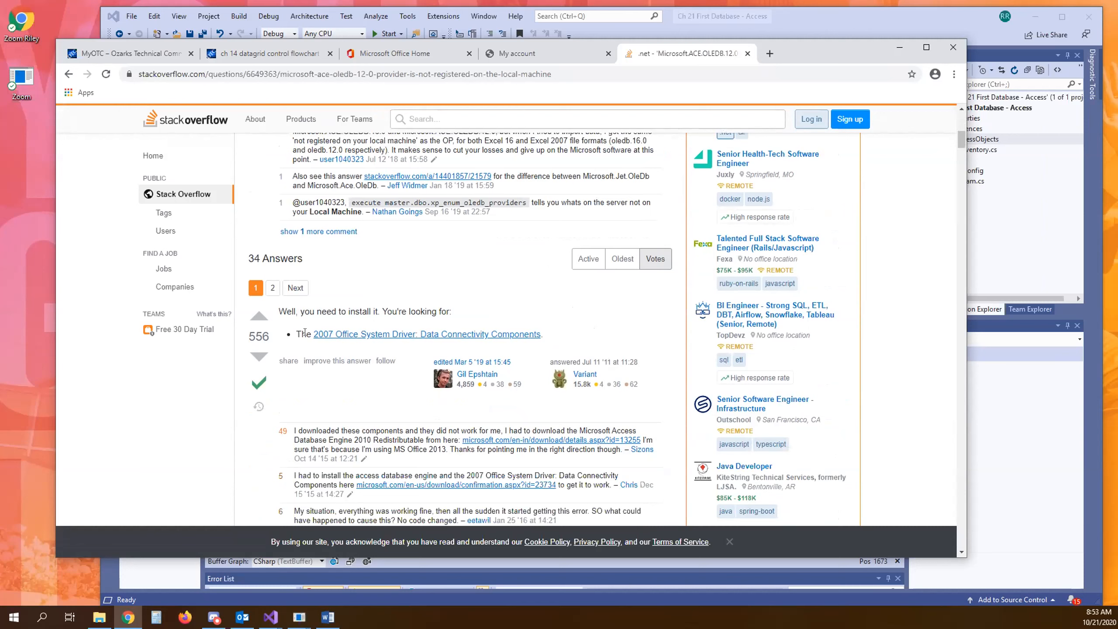
Follow the answer's Data Connectivity Components link and install the downloaded Microsoft Access database engine 2010, accepting the licence terms and default folder.
click(434, 335)
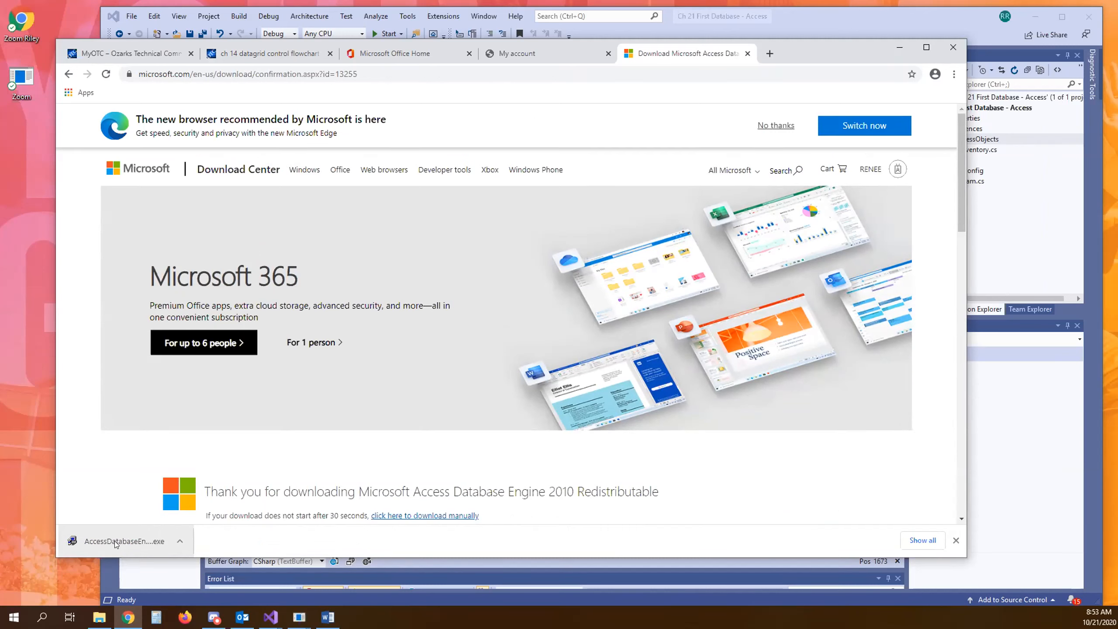
click(139, 538)
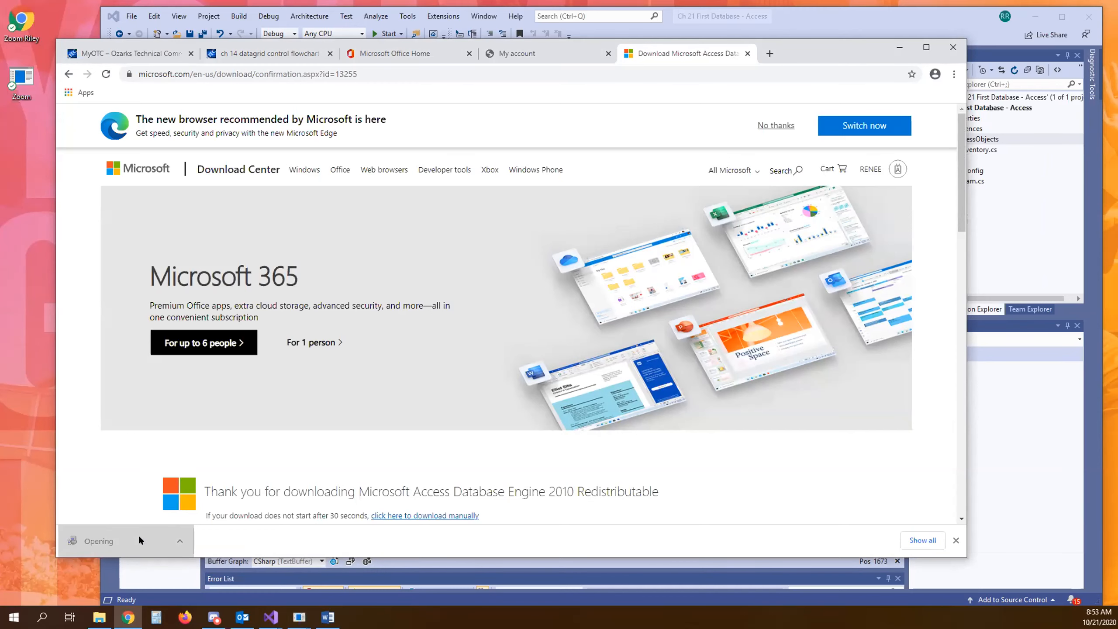
click(460, 361)
click(270, 338)
click(459, 362)
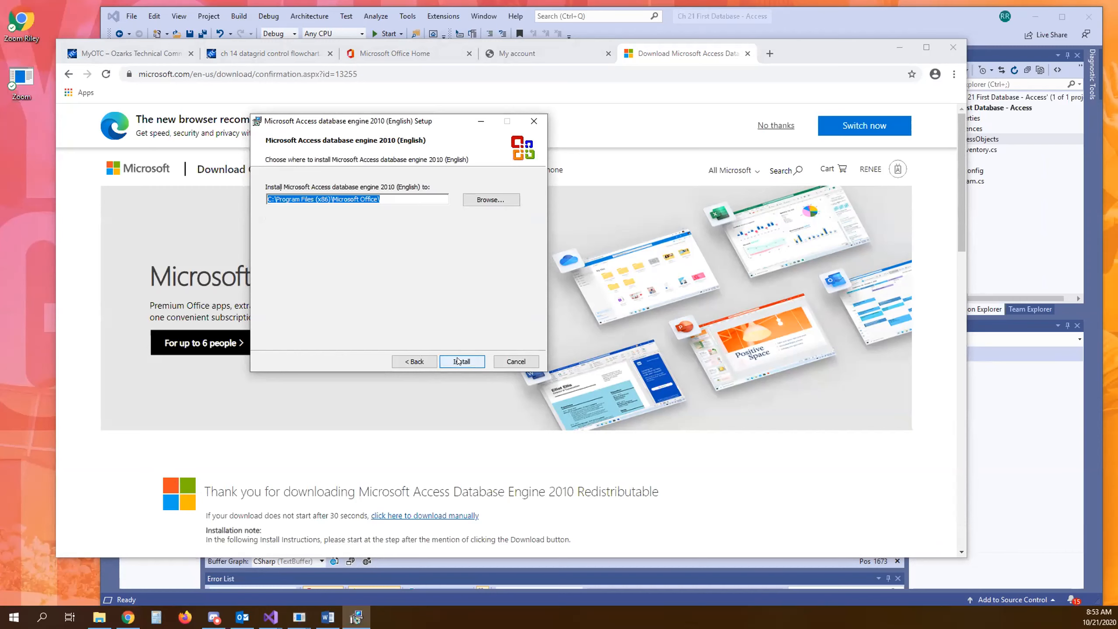
click(458, 361)
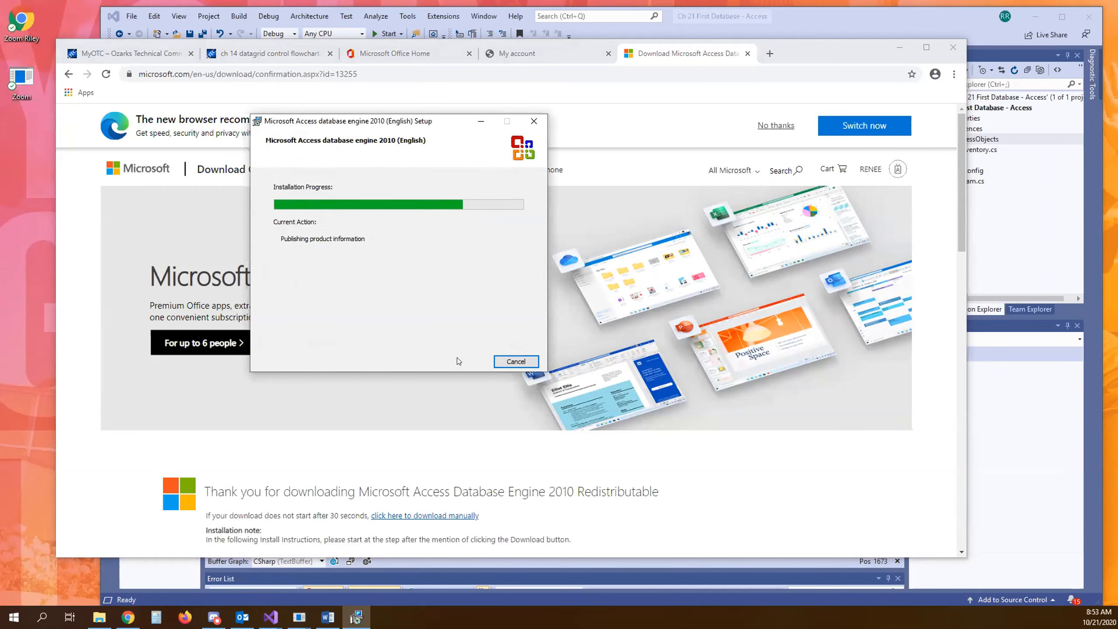
click(398, 292)
Return to Visual Studio, run the inventory program again and retest its Show function.
click(901, 46)
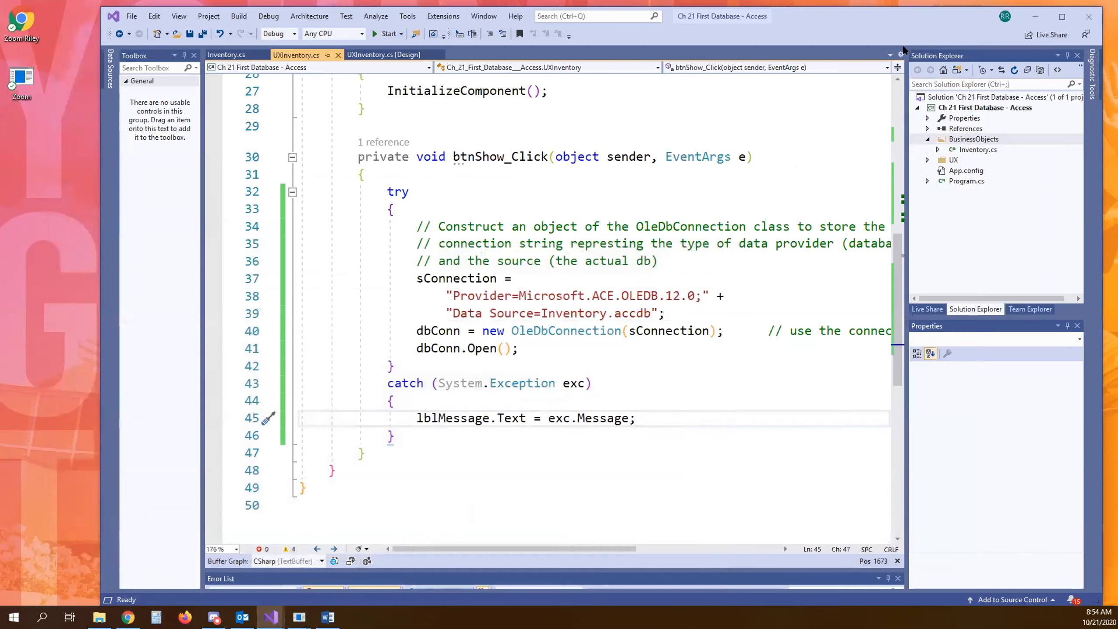
click(384, 30)
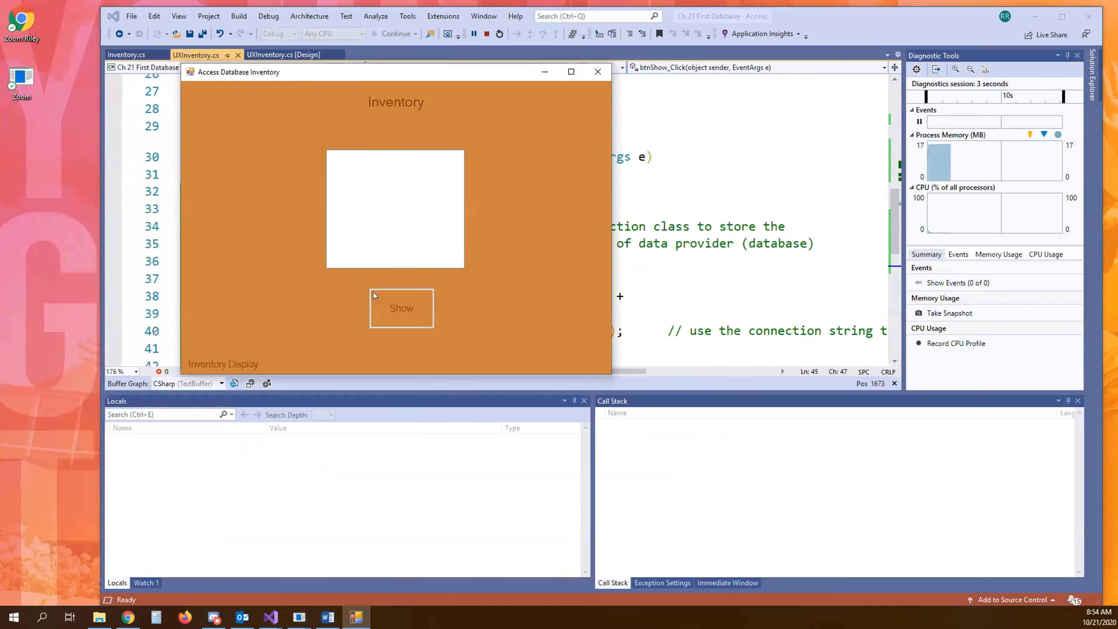
click(392, 309)
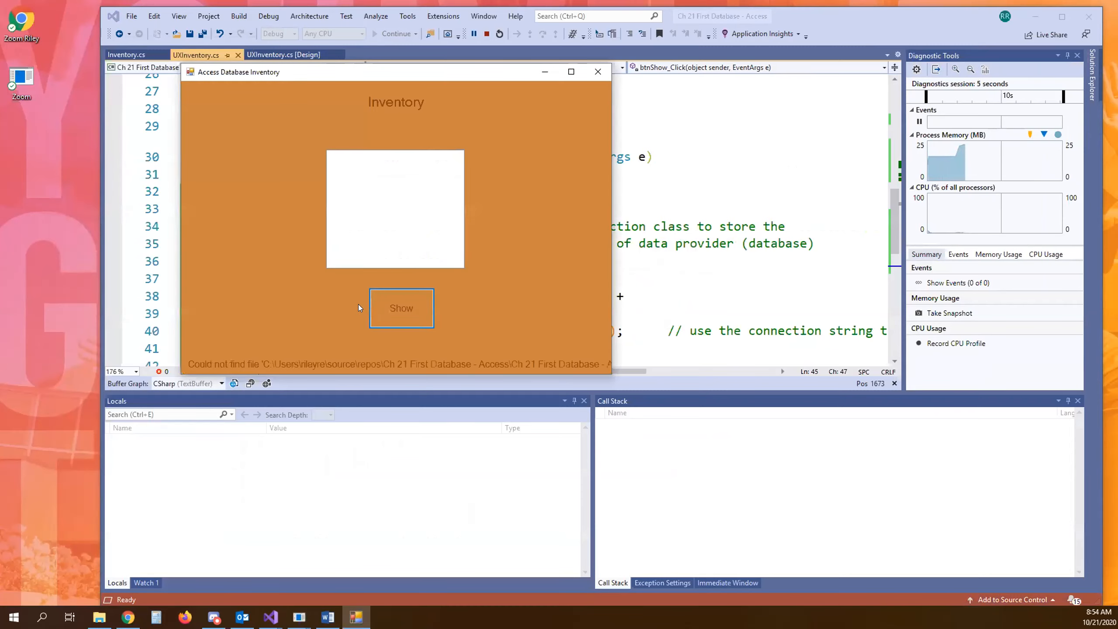